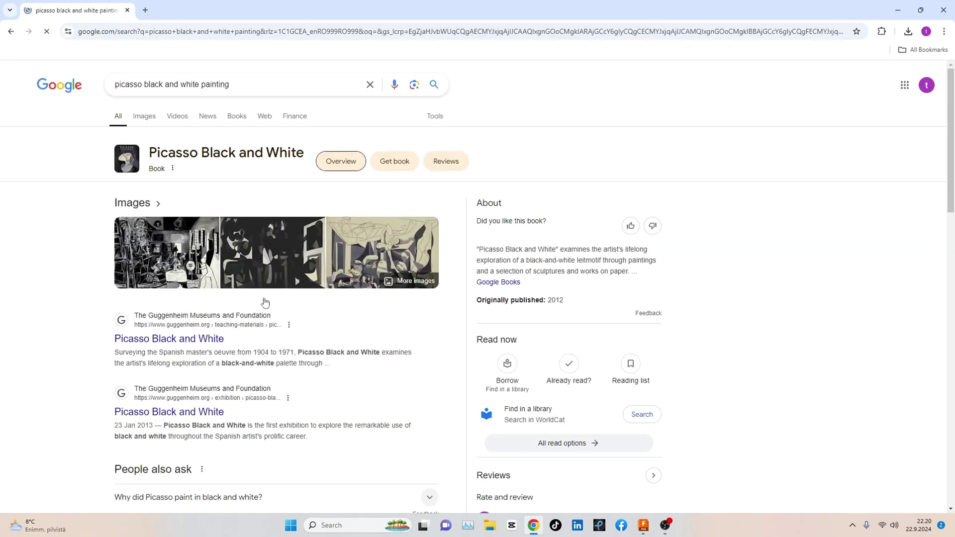
Step: Save the Picasso line-drawing portrait from Google Images to Pictures, then open a new tab
click(145, 116)
scroll(207, 223, down, 3)
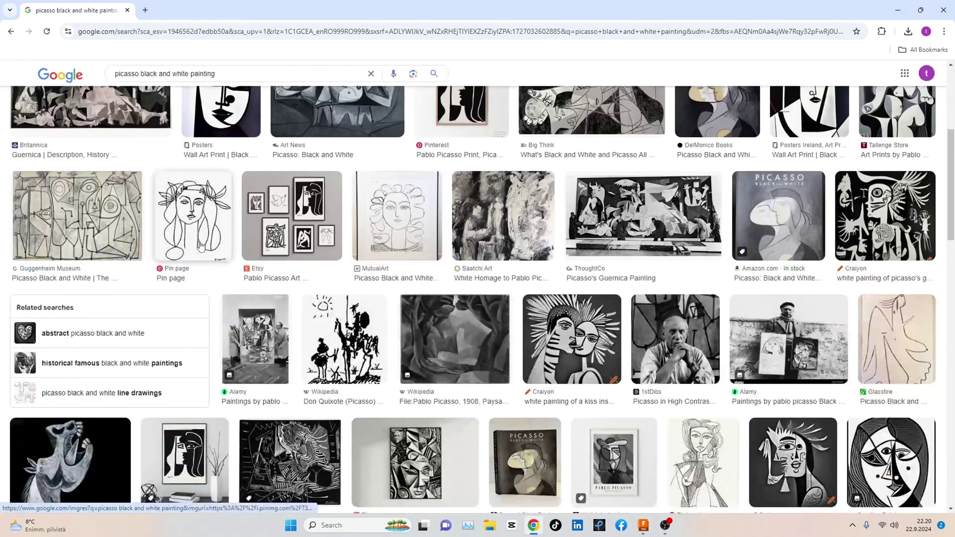
right_click(207, 223)
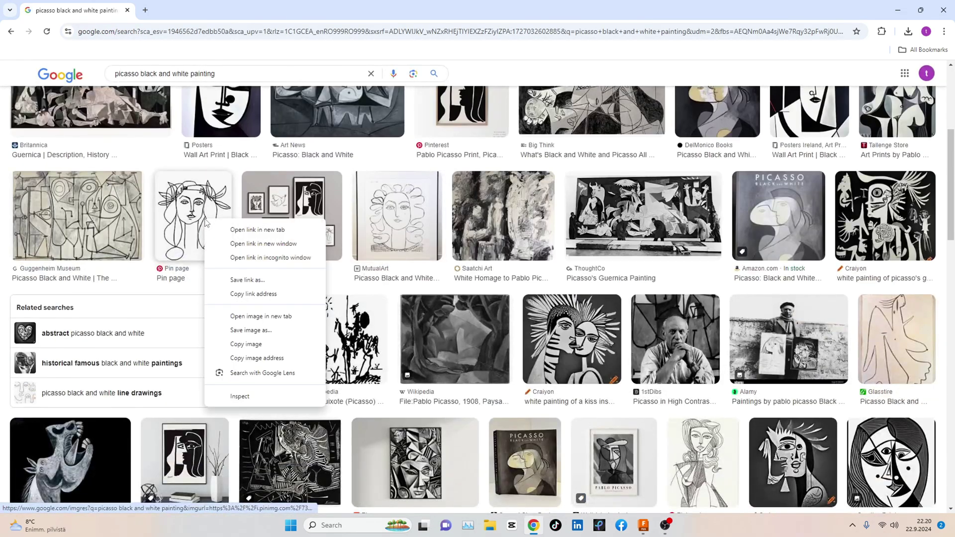
click(267, 332)
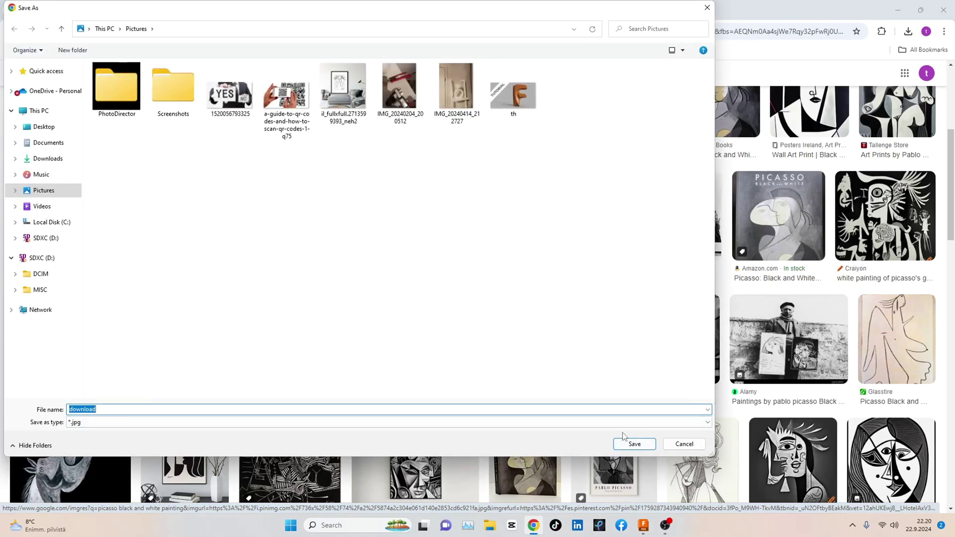
click(633, 444)
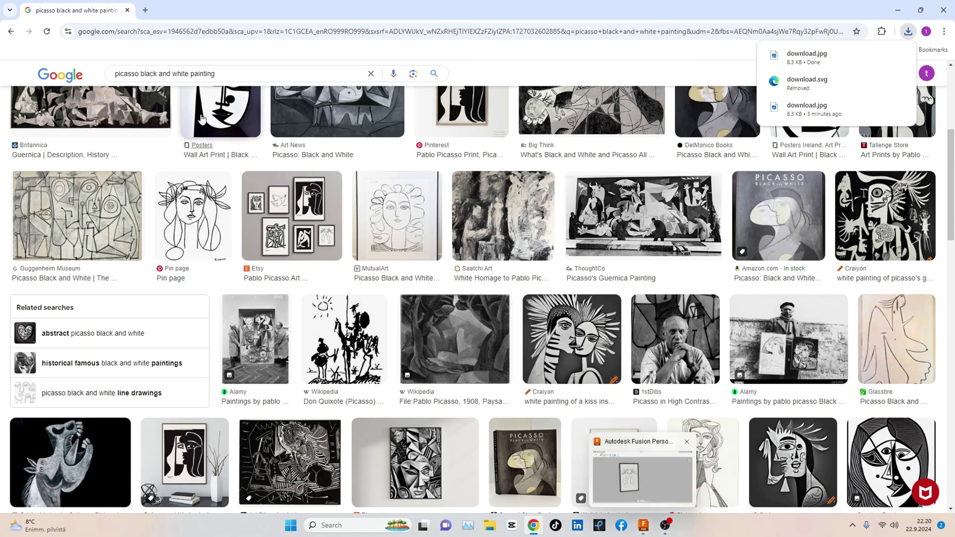
key(ctrl+t)
Step: Upload download.jpg to Convertio, convert it to SVG and download download_1.svg
click(616, 250)
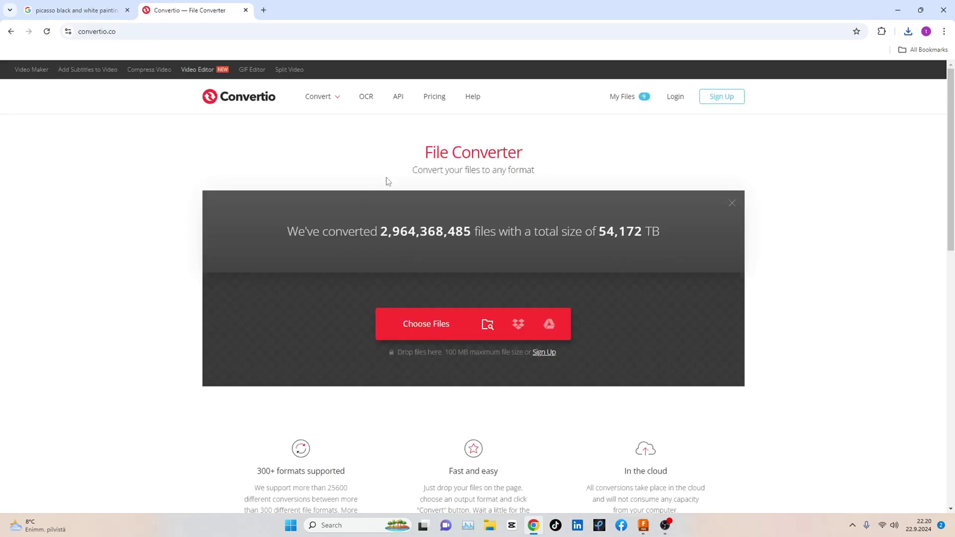
click(432, 329)
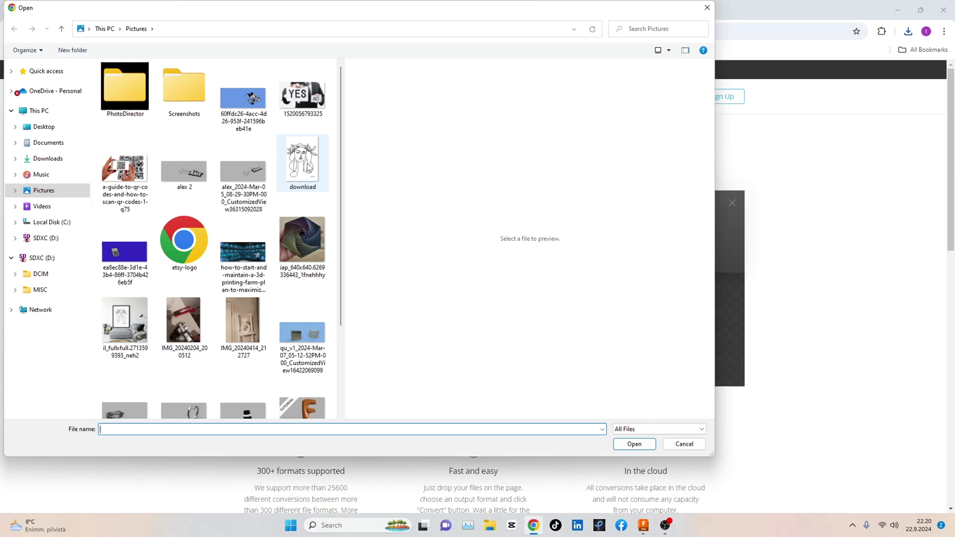
click(635, 444)
click(446, 208)
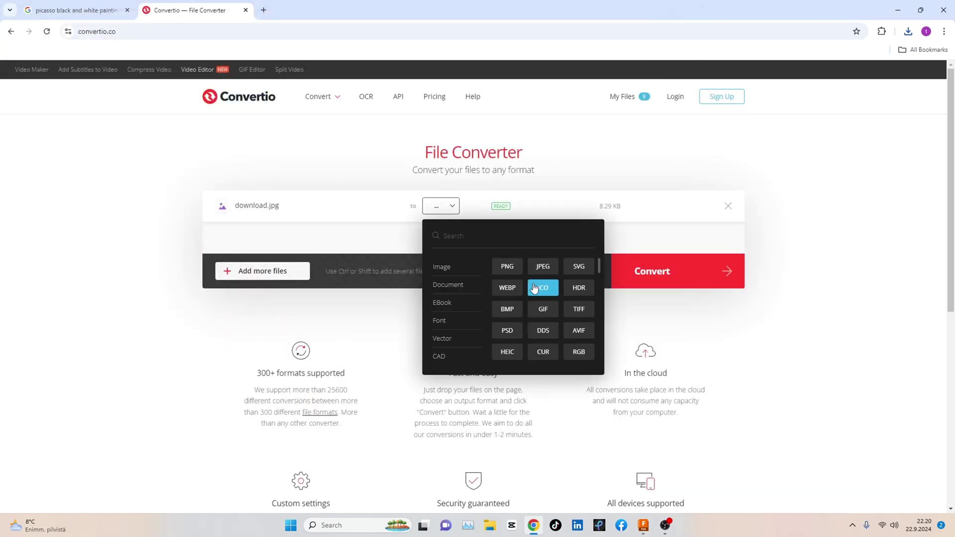
click(558, 278)
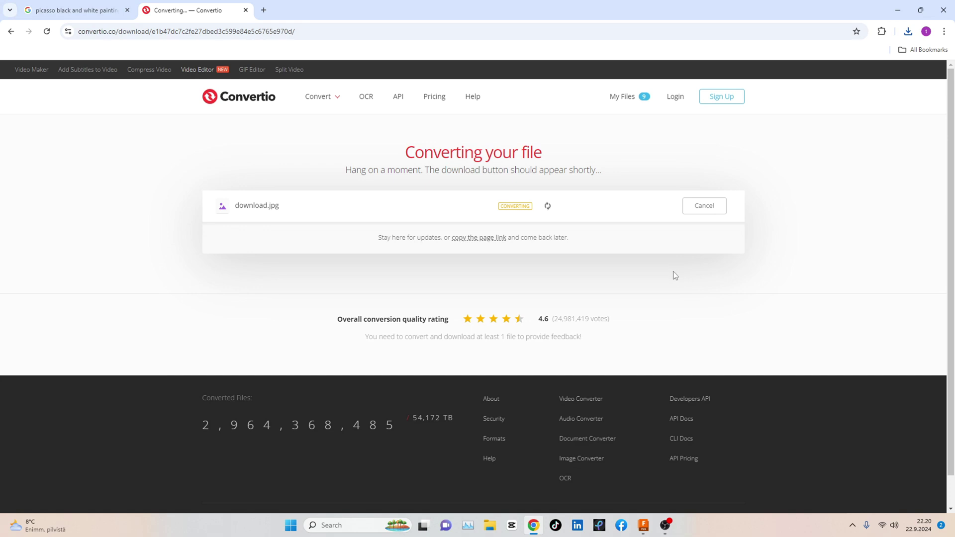
click(702, 209)
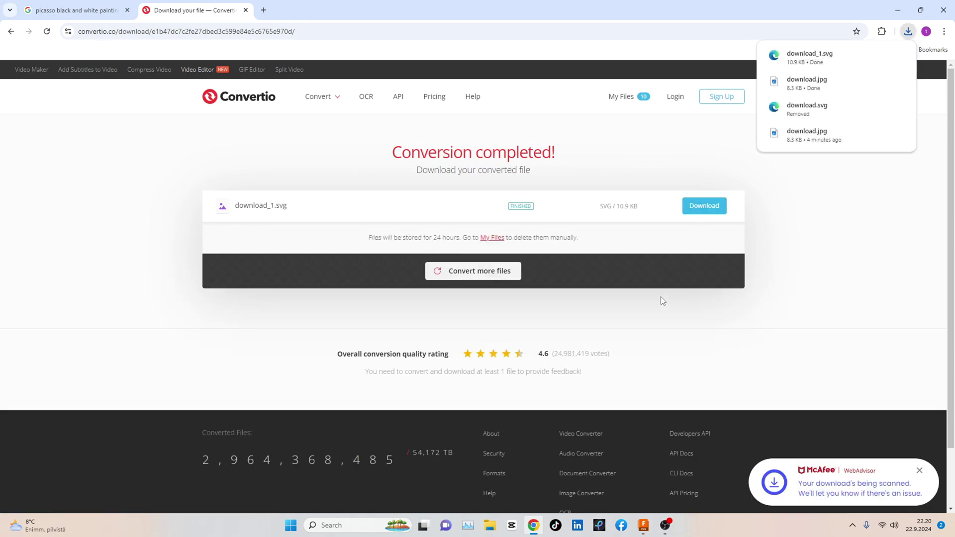
Step: Switch to Autodesk Fusion and start a new empty design
click(888, 302)
click(643, 527)
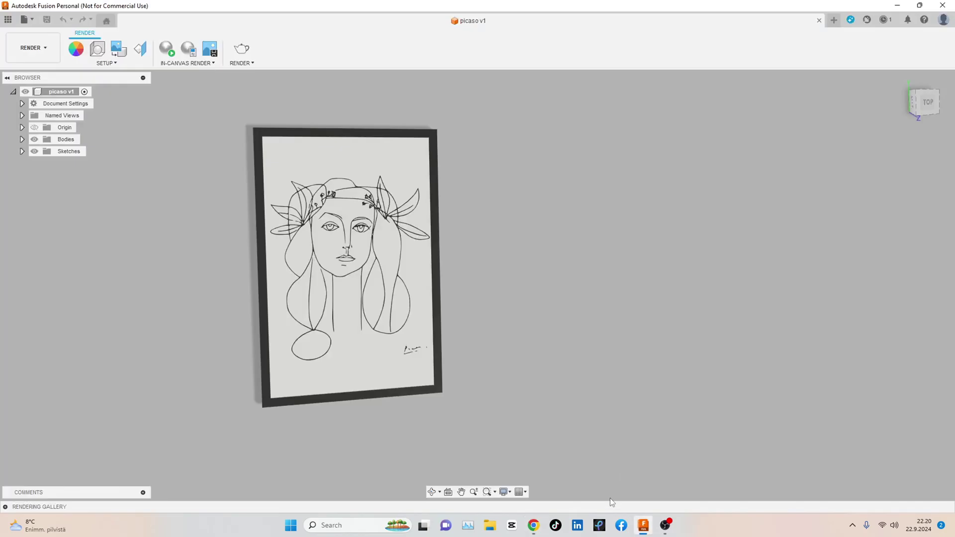
mouse_move(441, 422)
shift+middle_down()
mouse_move(457, 414)
mouse_move(312, 125)
shift+middle_up()
click(833, 21)
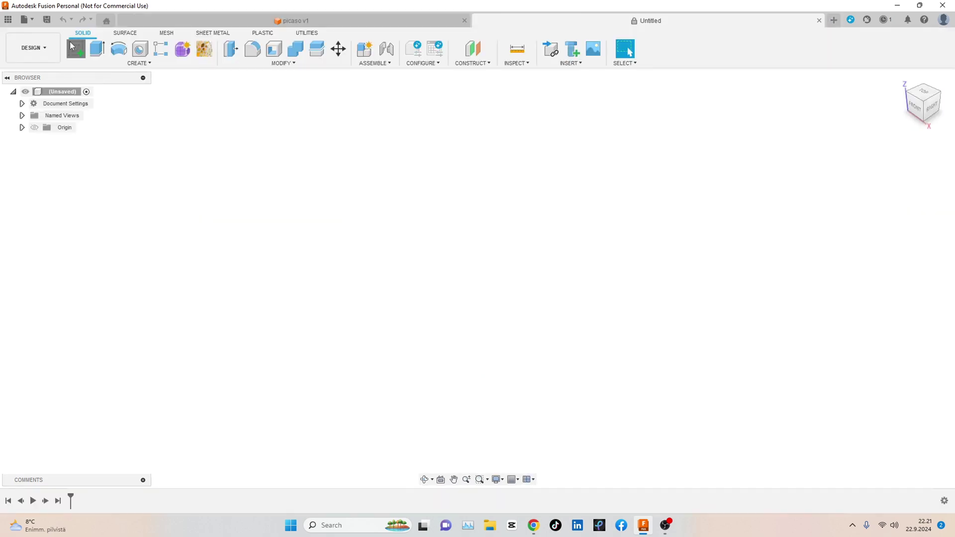
Step: Sketch a 200 × 200 mm square on the XY plane as construction geometry
click(526, 280)
key(r)
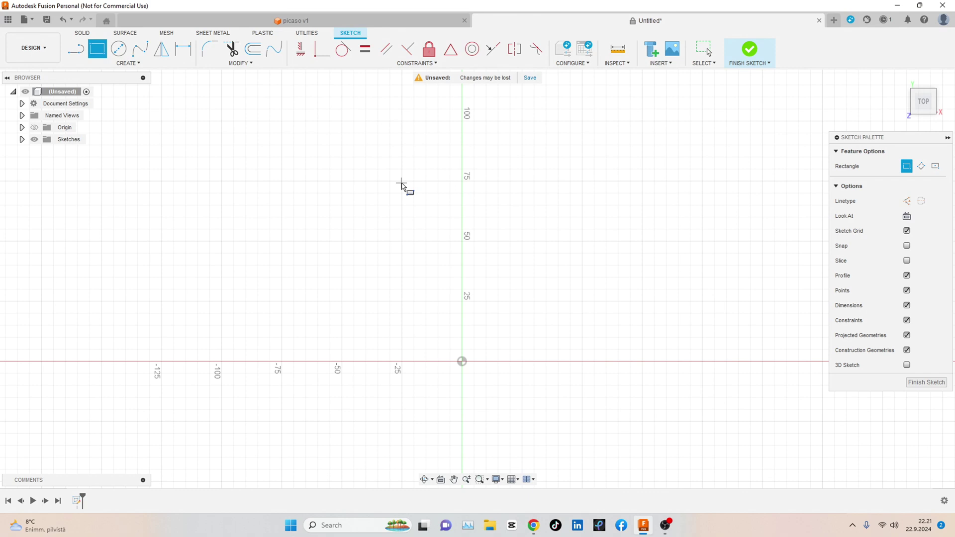
scroll(522, 313, down, 2)
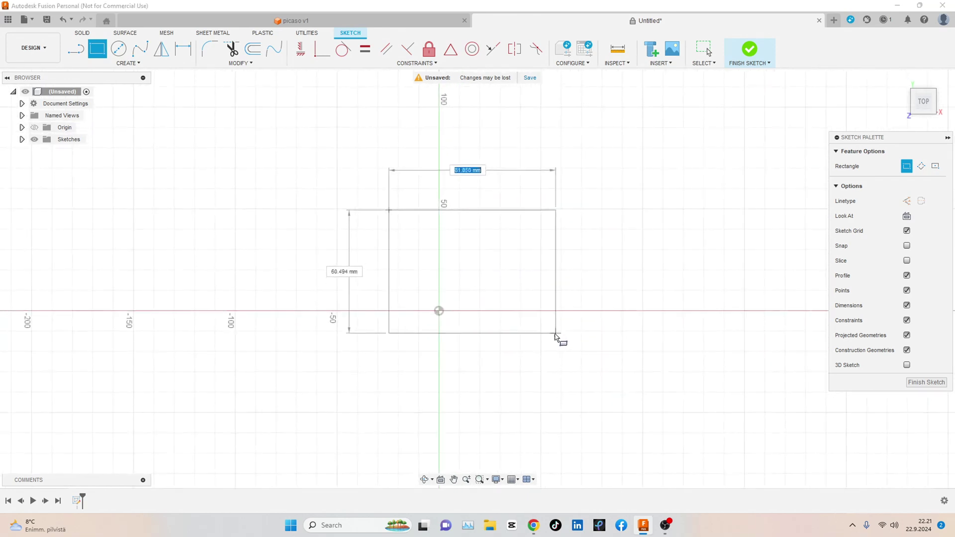
scroll(657, 388, down, 2)
text(200)
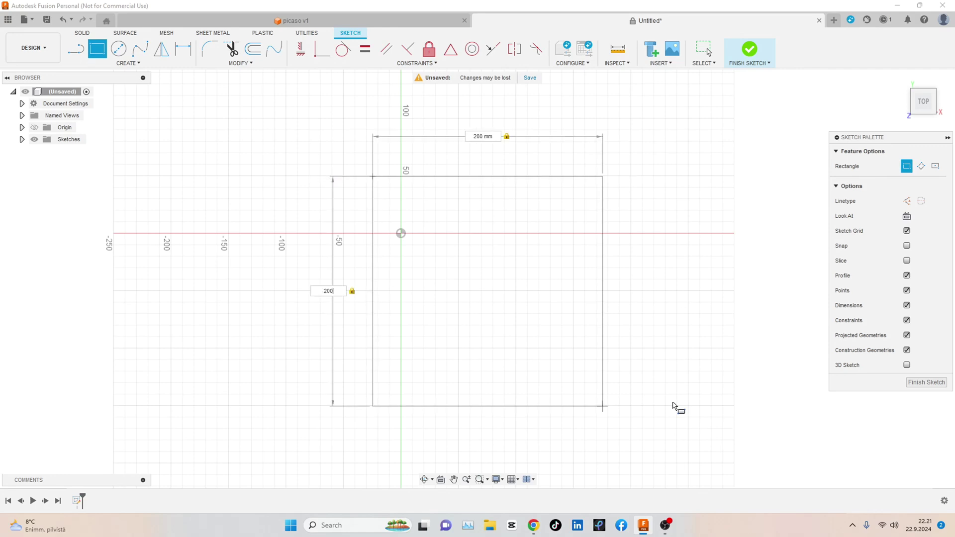
key(Return)
scroll(661, 340, up, 1)
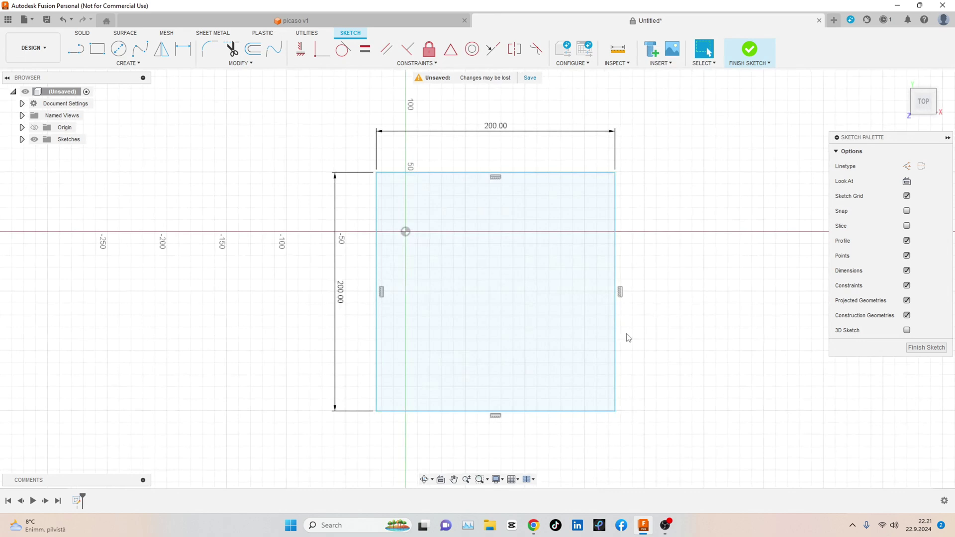
key(x)
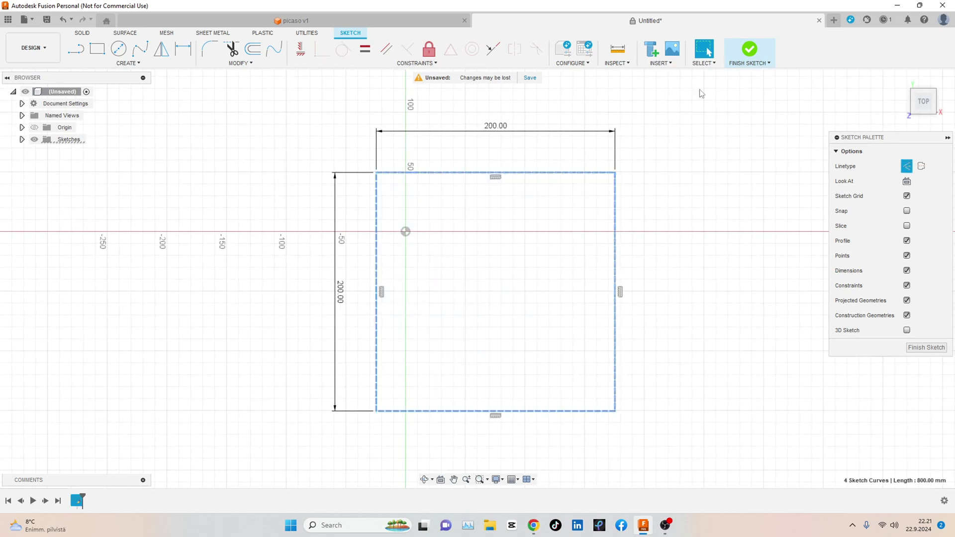
Step: Insert download_1.svg from the computer, enlarging and aligning it at the origin to fill the square
click(657, 63)
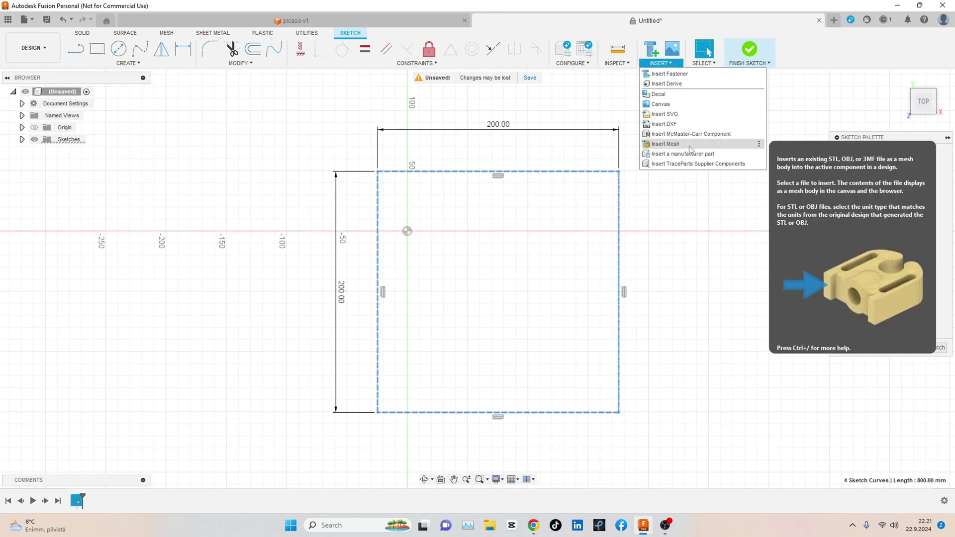
click(690, 153)
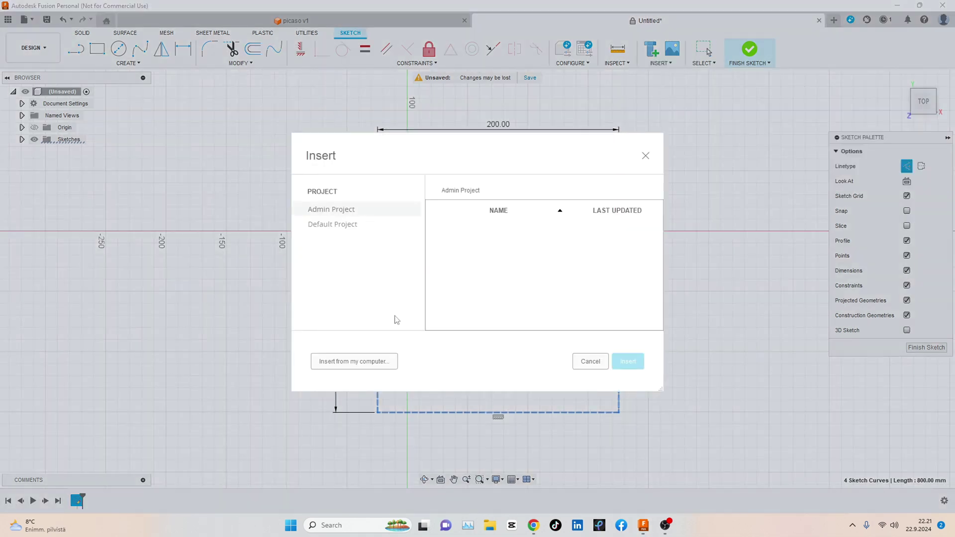
click(381, 362)
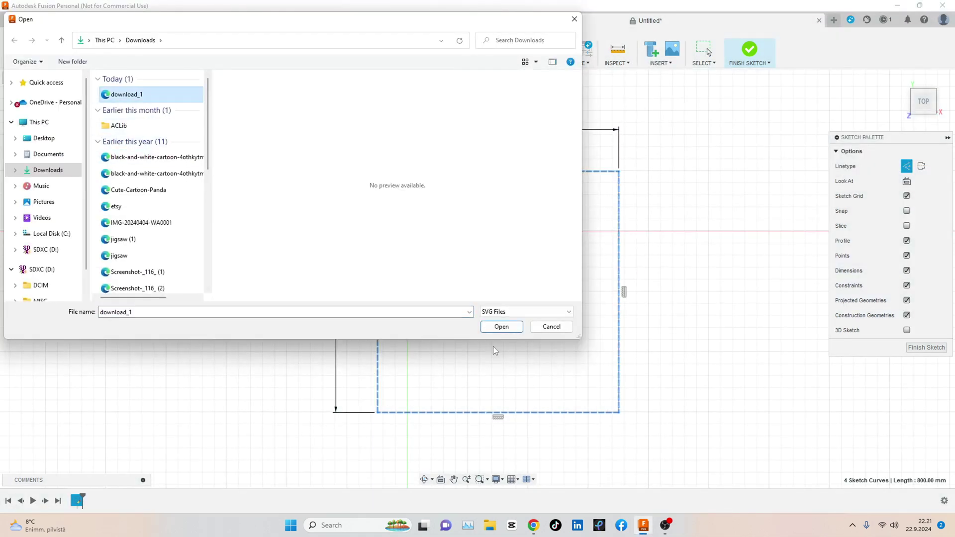
key(Return)
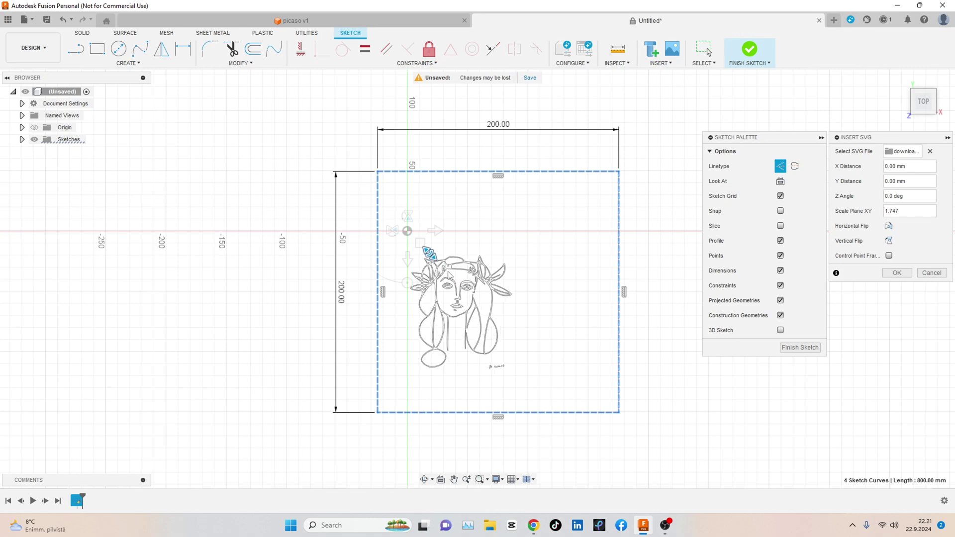
drag(458, 303, 422, 257)
scroll(421, 257, down, 2)
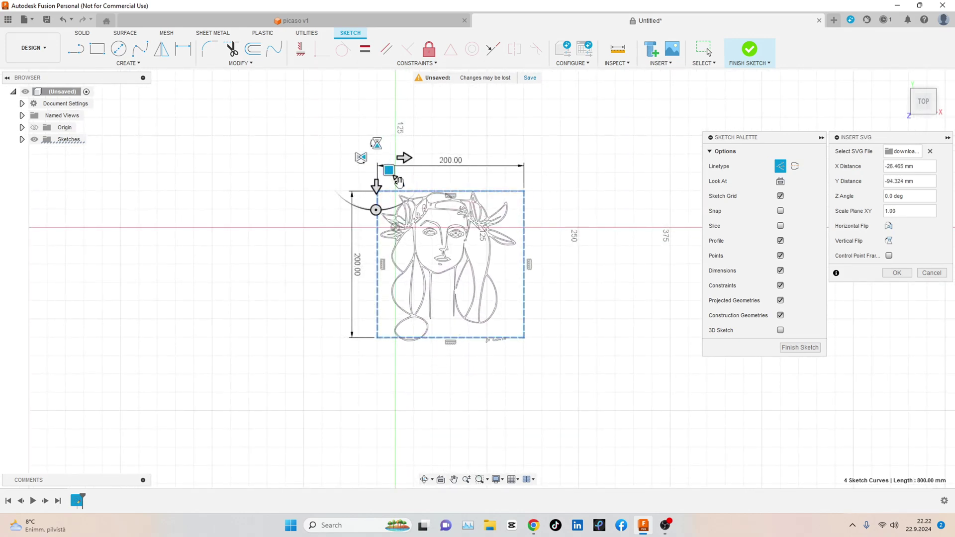
drag(398, 179, 398, 181)
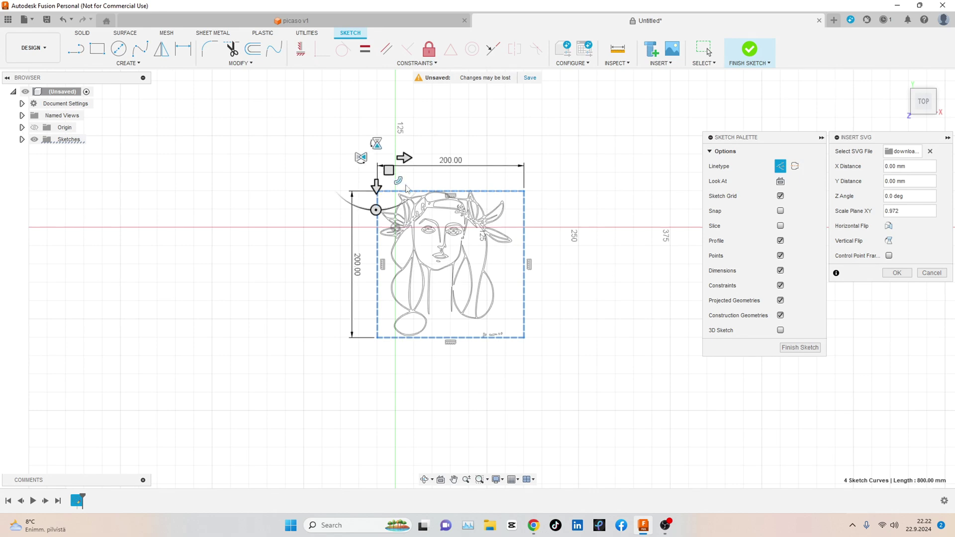
scroll(406, 188, up, 2)
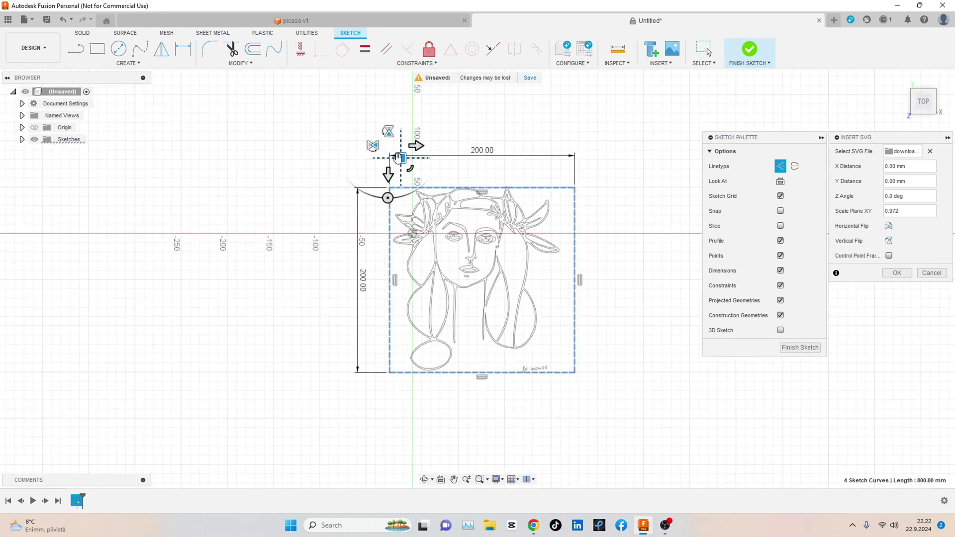
click(797, 350)
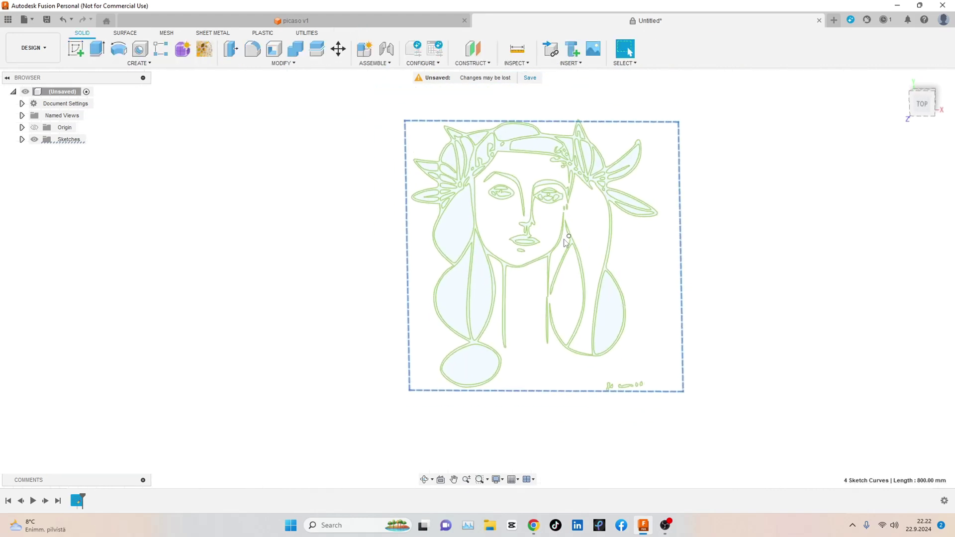
scroll(563, 298, up, 2)
scroll(544, 214, up, 2)
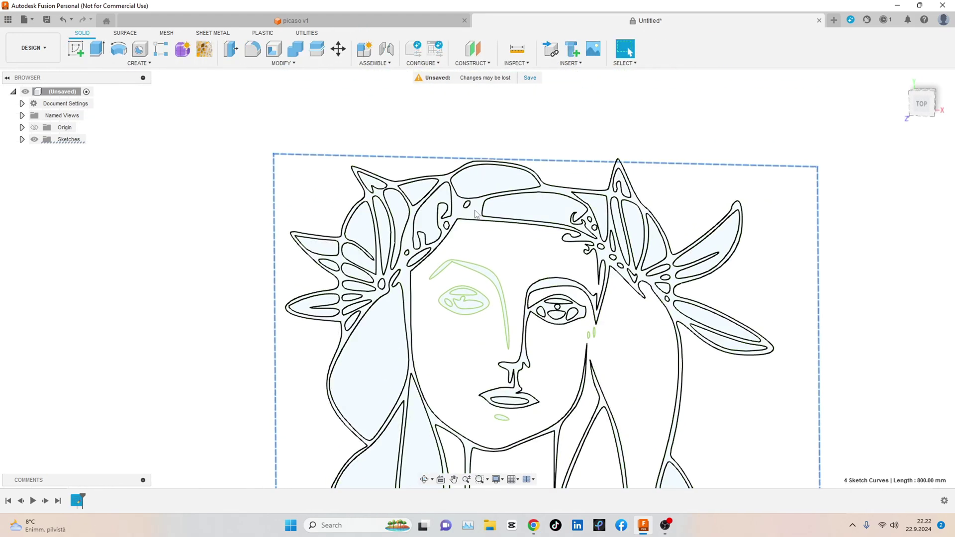
Step: Select the connected outline profile of the Picasso drawing
click(633, 214)
scroll(485, 272, down, 2)
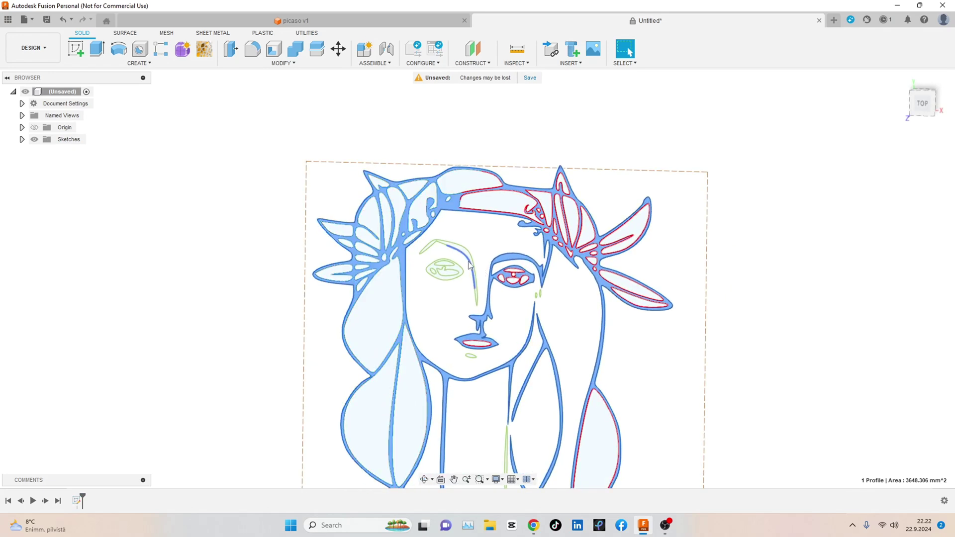
scroll(466, 254, up, 2)
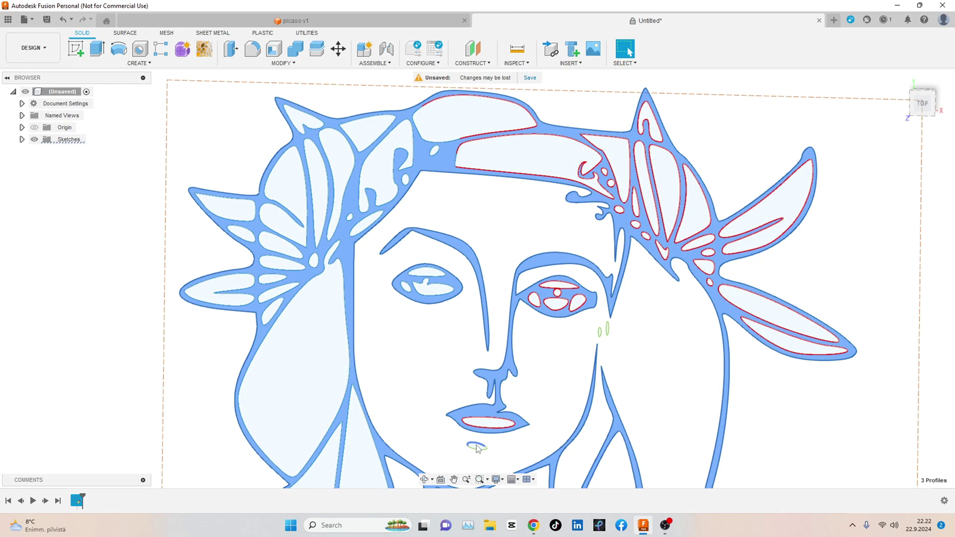
scroll(485, 460, up, 3)
scroll(523, 426, down, 2)
scroll(657, 276, up, 1)
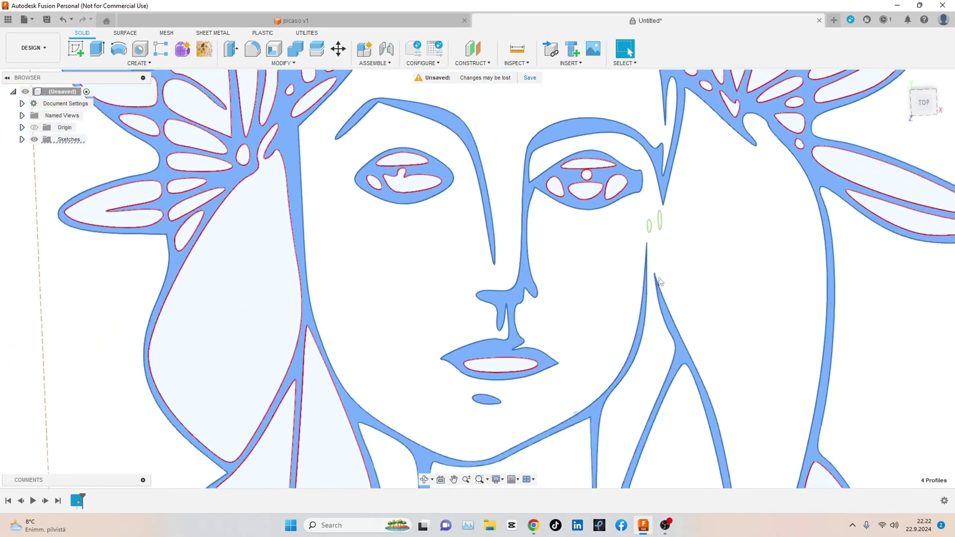
scroll(627, 316, up, 2)
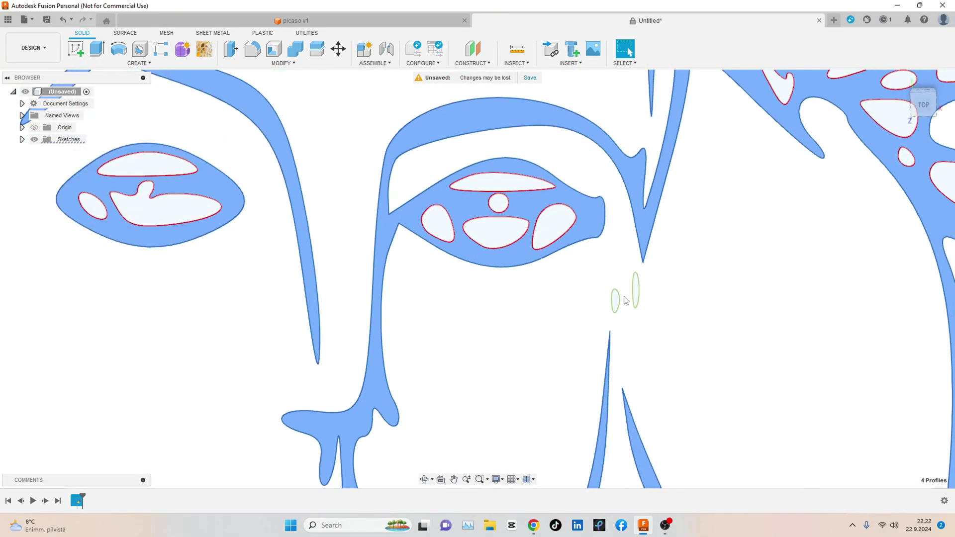
scroll(613, 303, up, 2)
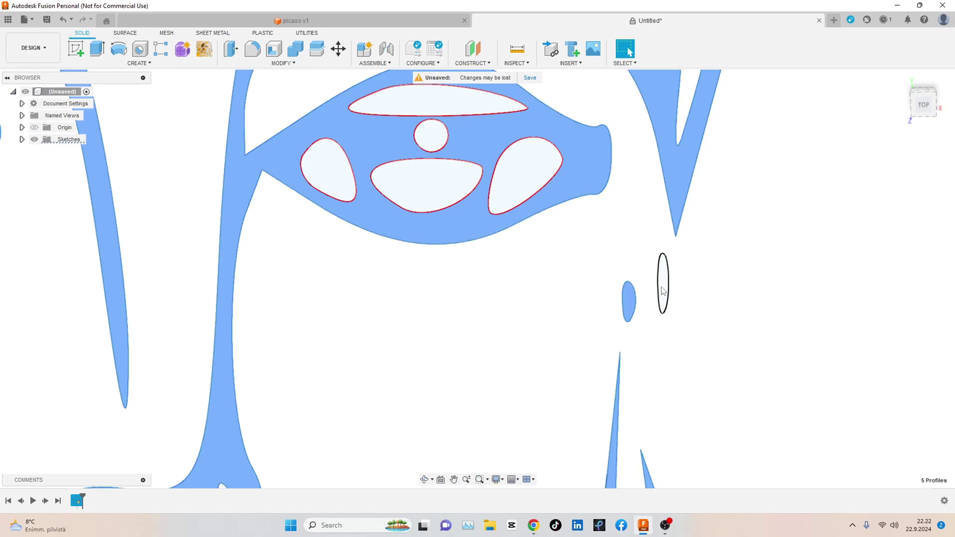
scroll(661, 293, down, 4)
scroll(661, 295, down, 2)
scroll(661, 294, down, 1)
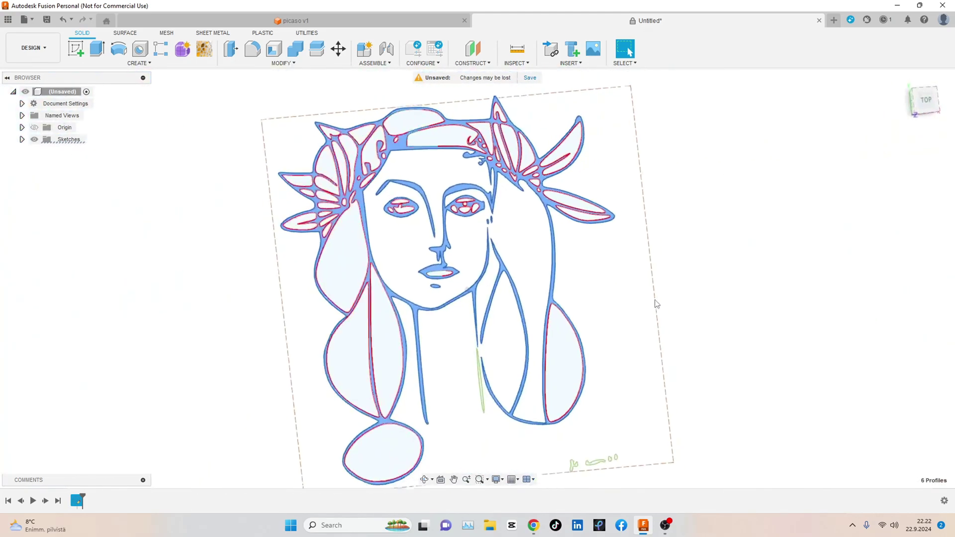
scroll(653, 317, up, 2)
scroll(596, 319, up, 1)
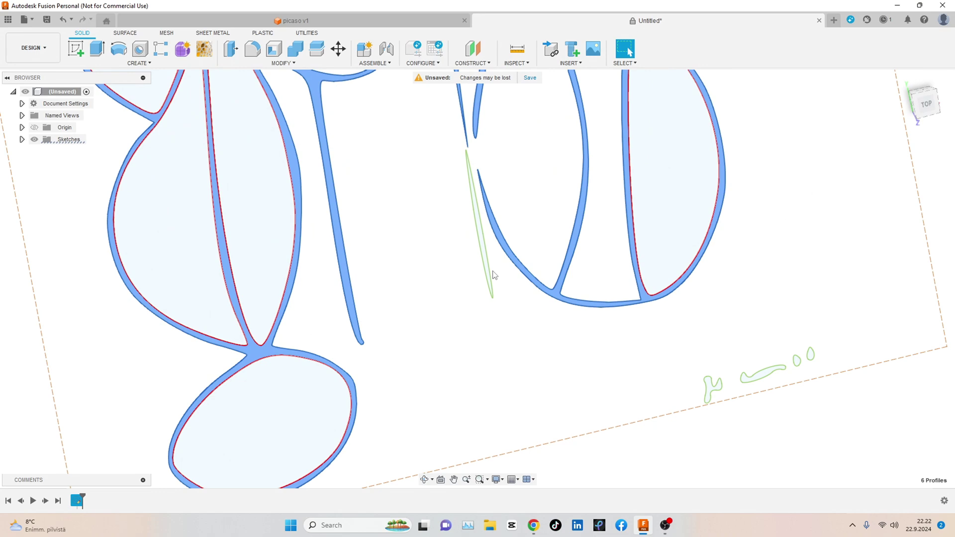
scroll(493, 275, up, 1)
scroll(775, 396, down, 2)
scroll(542, 281, up, 1)
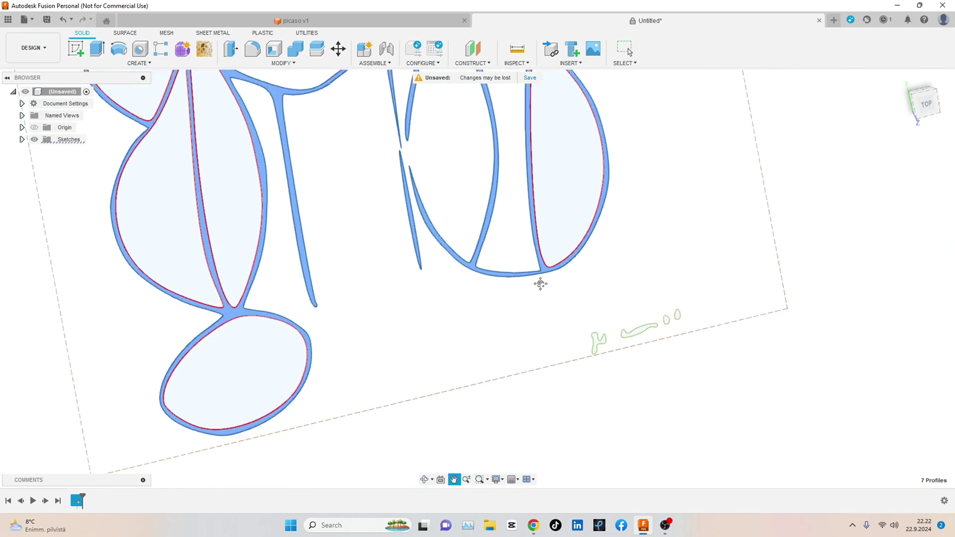
scroll(575, 321, up, 1)
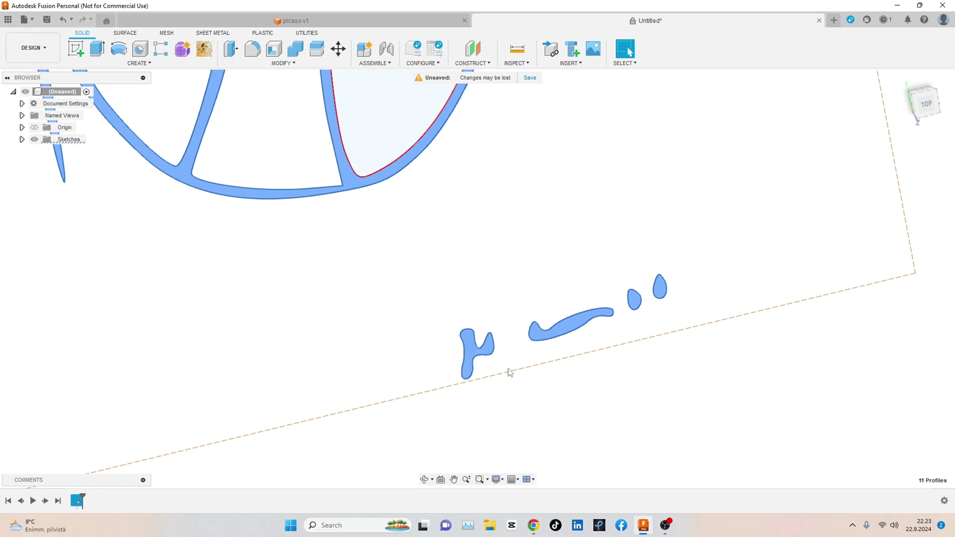
Step: Extrude the eleven selected Picasso line profiles and confirm
key(e)
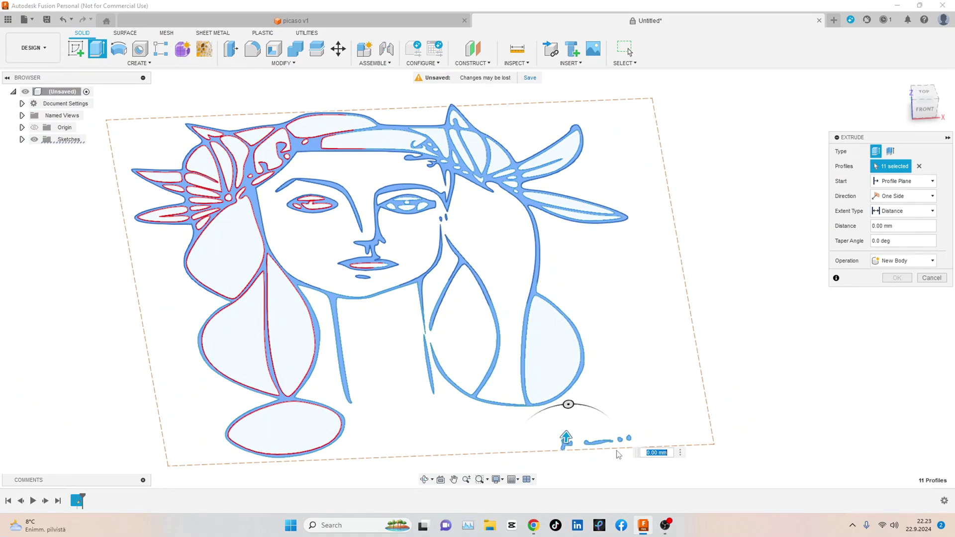
key(Return)
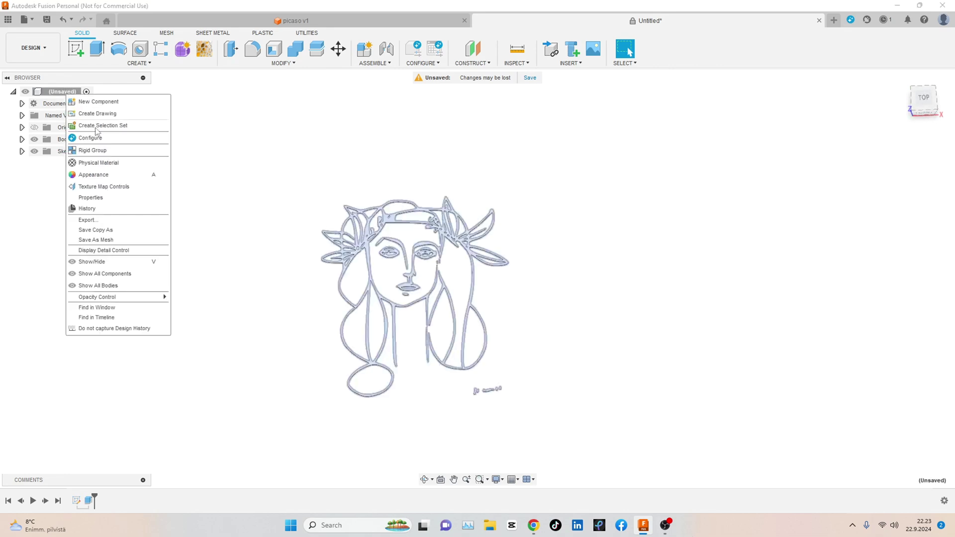
Step: Export the extruded Picasso drawing using Save As Mesh
click(119, 240)
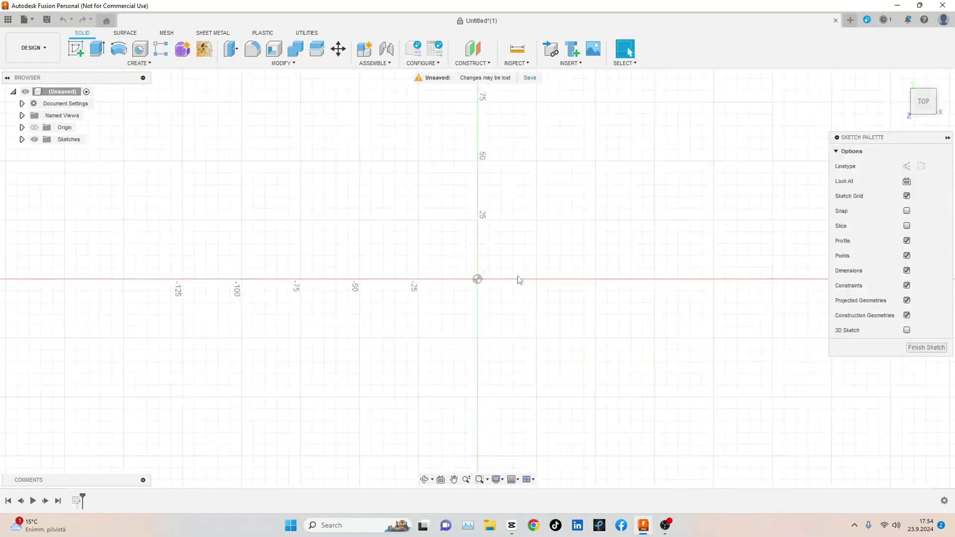
Step: Draw a 180 × 280 mm rectangle and a 204 × 304 mm rectangle, then hide dimensions
key(r)
text(280)
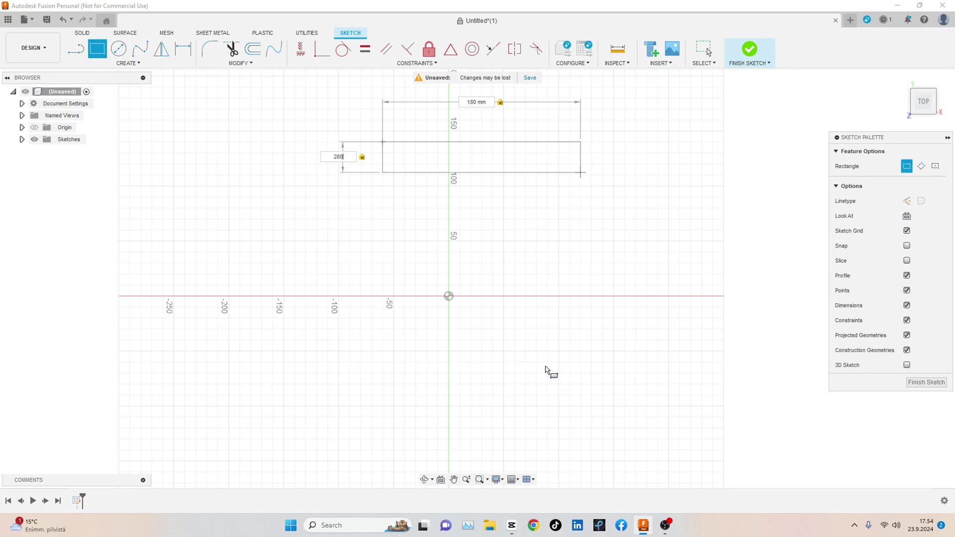
key(Return)
key(Escape)
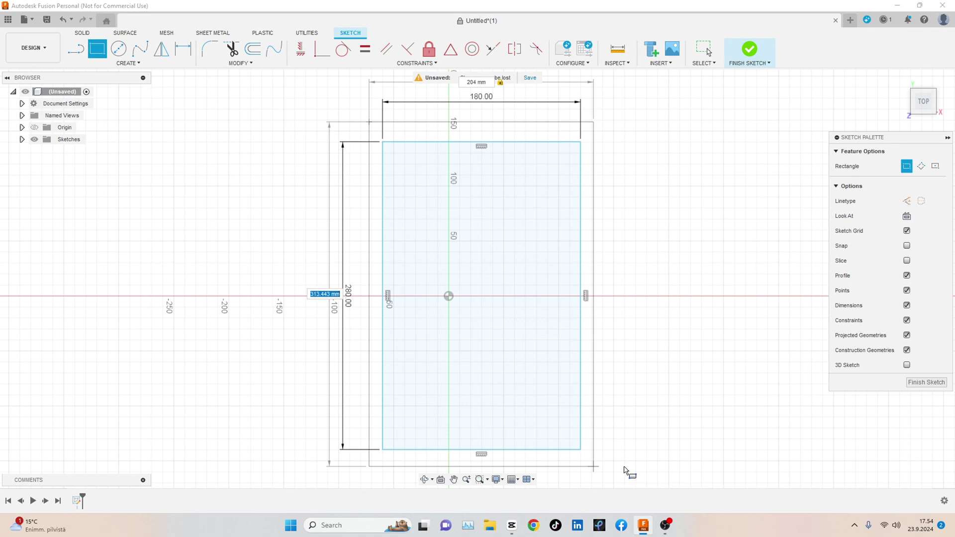
key(Escape)
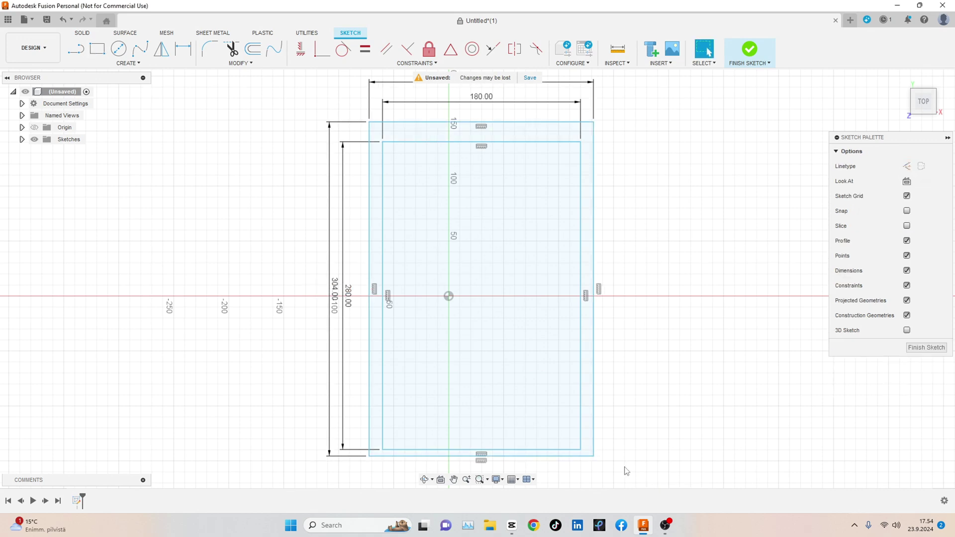
click(906, 270)
scroll(664, 314, down, 2)
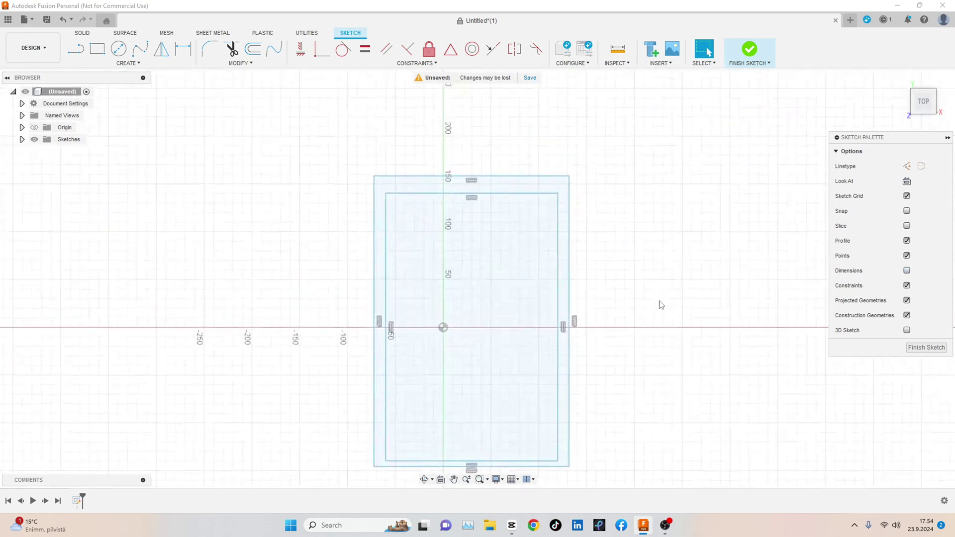
scroll(577, 209, up, 2)
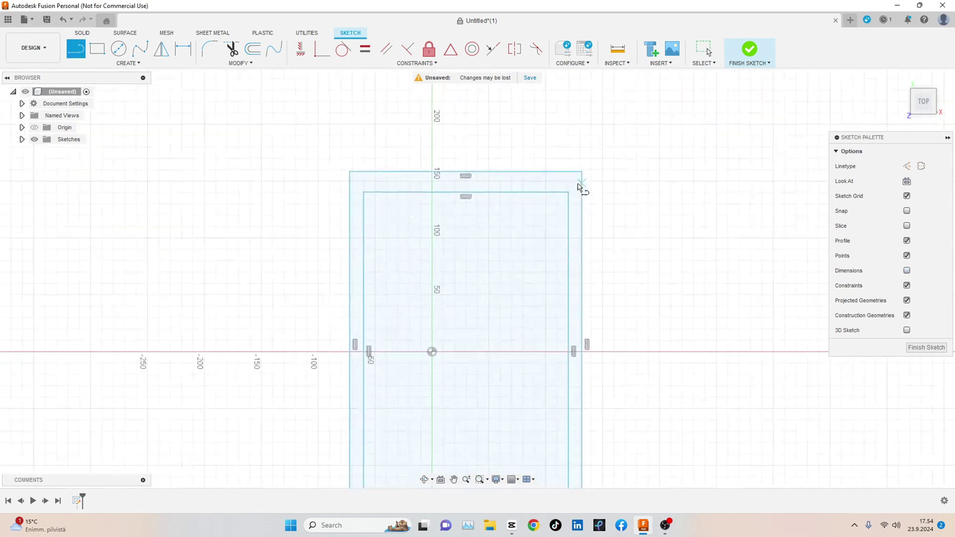
scroll(419, 373, up, 2)
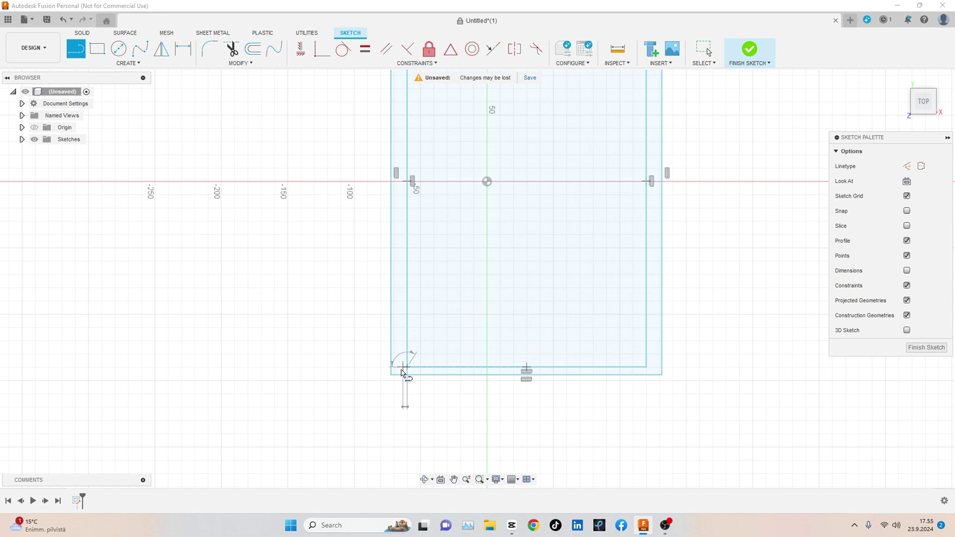
Step: Draw diagonal mitre lines joining the inner and outer rectangle corners
click(394, 375)
scroll(419, 240, up, 5)
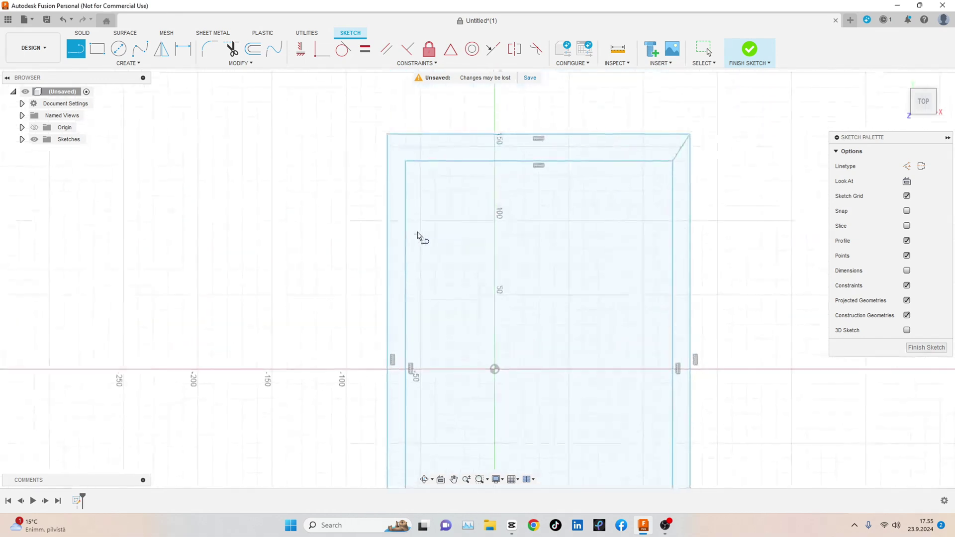
click(390, 166)
scroll(571, 356, up, 2)
scroll(613, 416, down, 2)
right_click(700, 307)
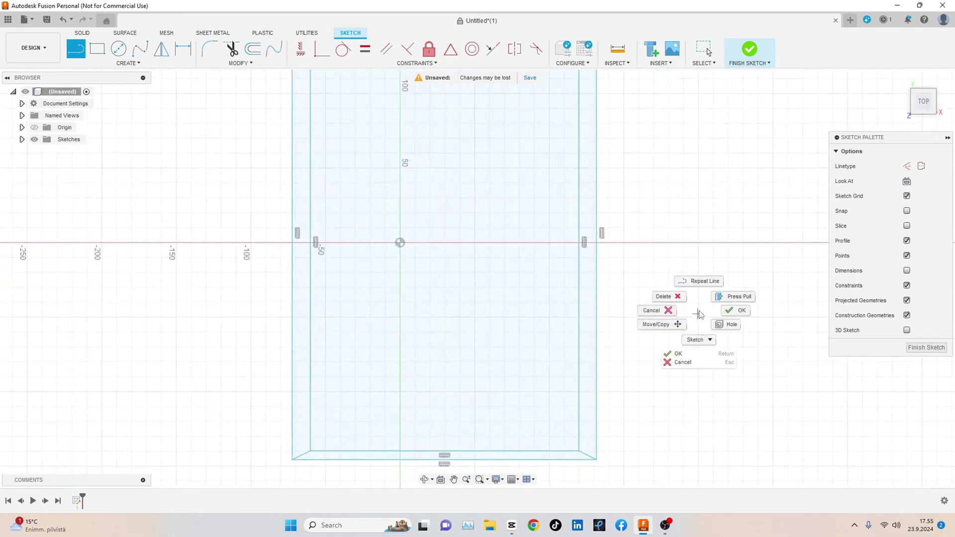
click(674, 316)
scroll(673, 316, down, 1)
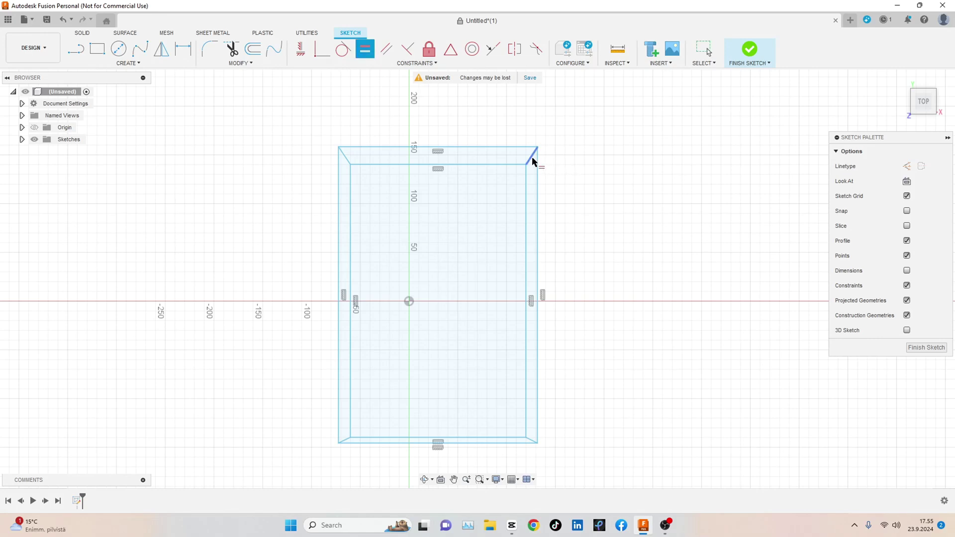
Step: Constrain the corner diagonals, including the top-left one, to equal length
key(Delete)
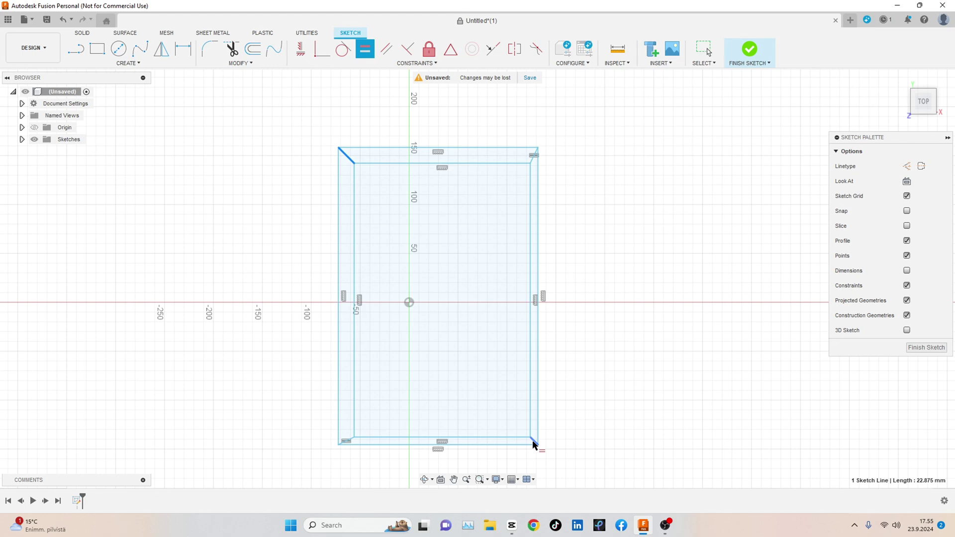
key(Delete)
scroll(549, 455, up, 2)
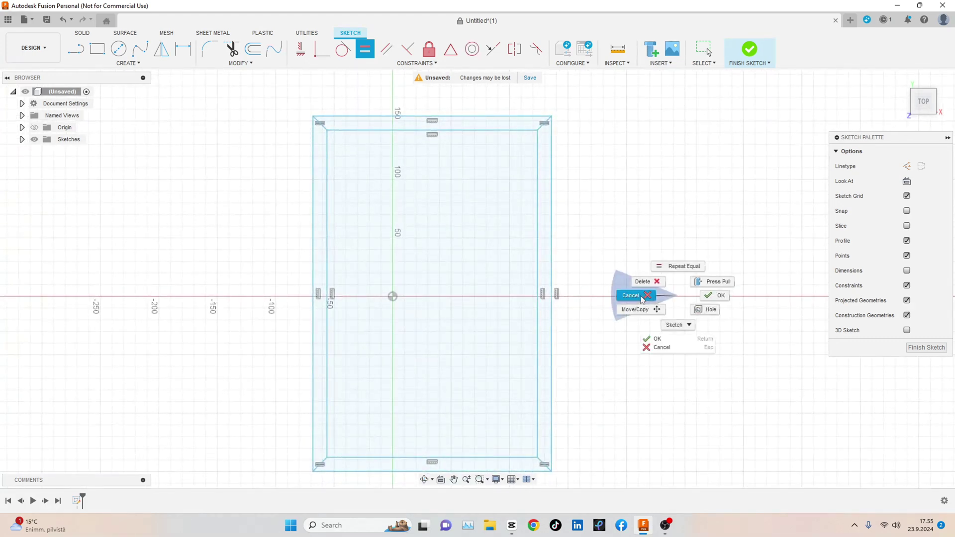
click(641, 299)
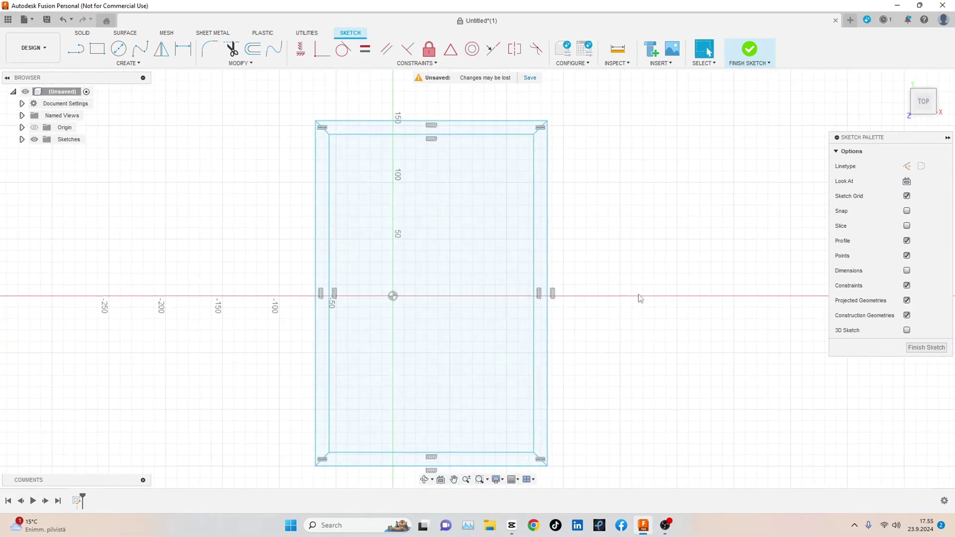
Step: Select the right and bottom frame strip profiles and extrude them 20.2 mm
click(538, 326)
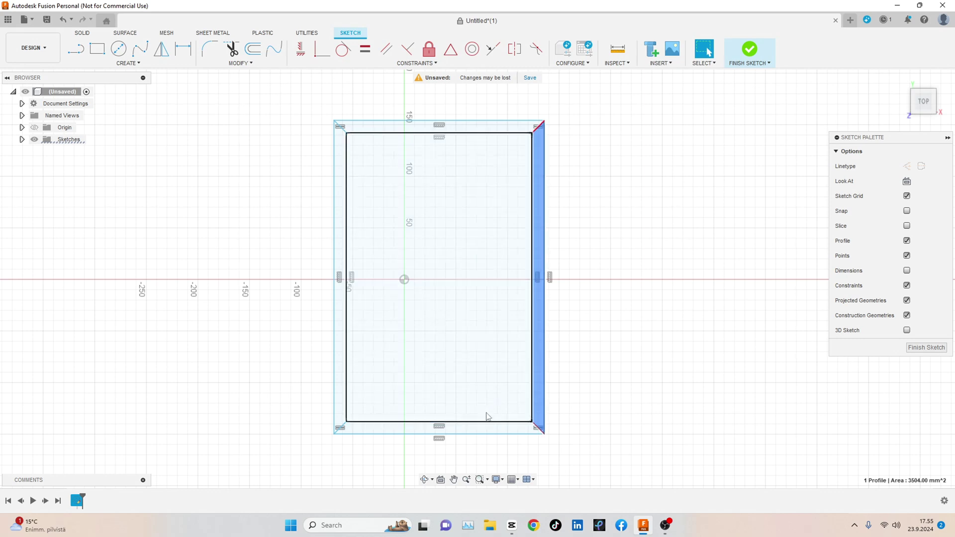
click(437, 420)
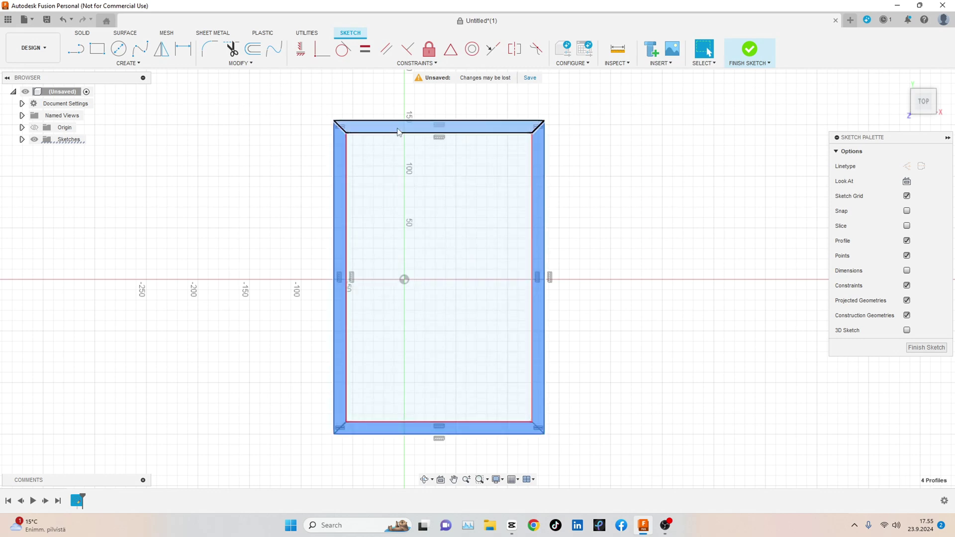
key(e)
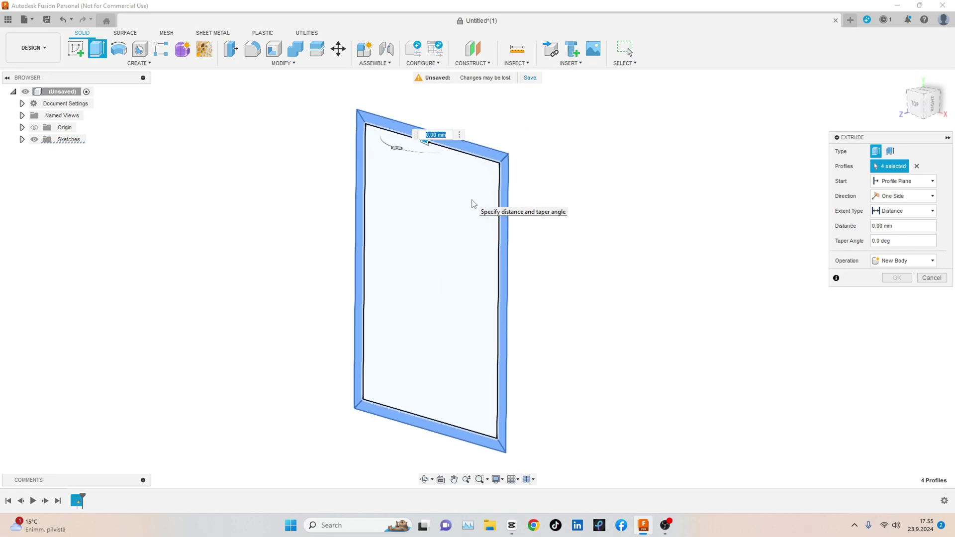
text(.2)
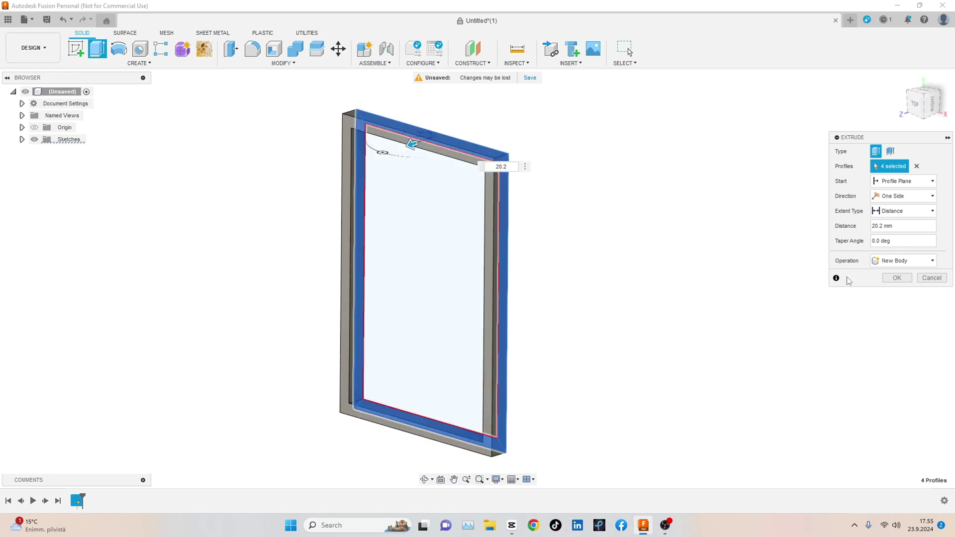
key(Return)
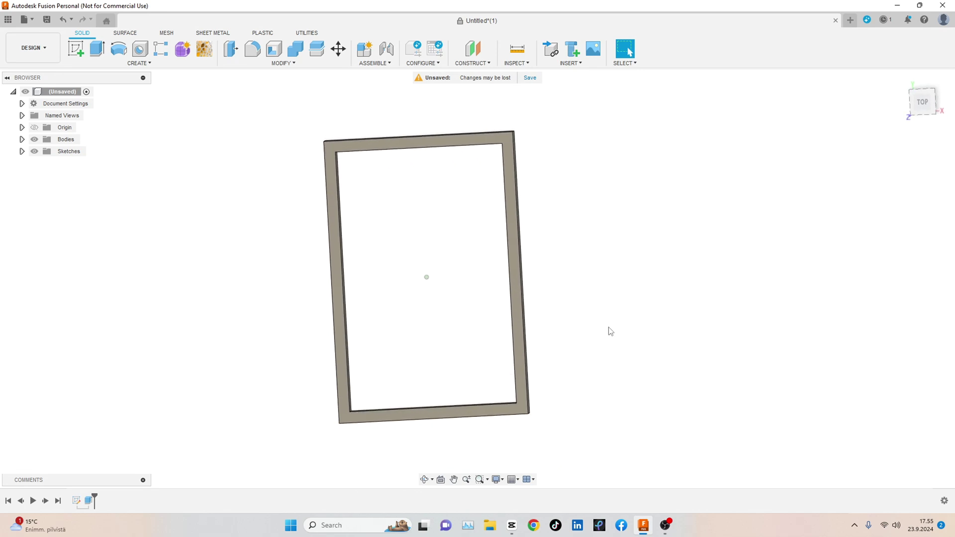
Step: Shell the frame with 2 mm inside thickness, removing the left and right inner faces
click(278, 52)
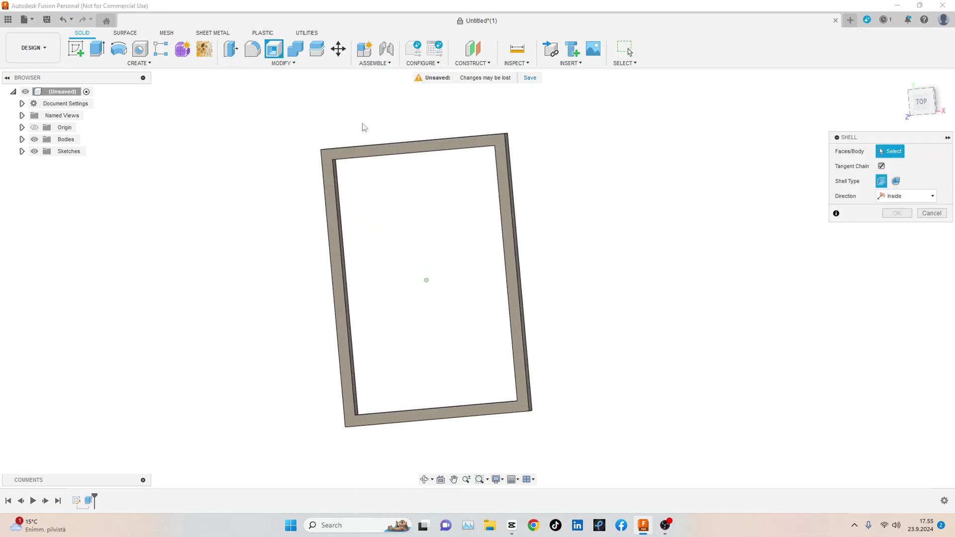
click(378, 190)
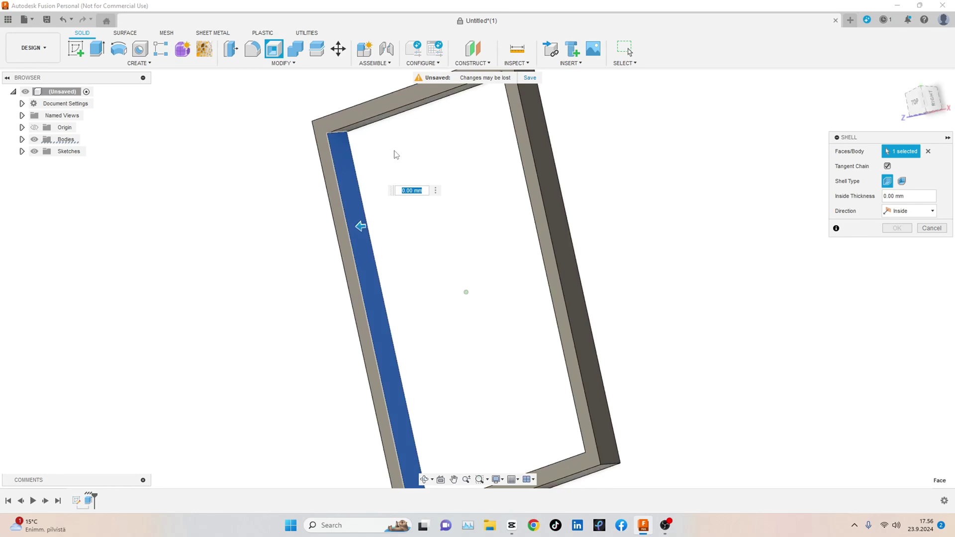
mouse_move(392, 155)
shift+middle_down()
mouse_move(451, 193)
mouse_move(539, 227)
mouse_move(522, 240)
mouse_move(553, 356)
shift+middle_up()
click(522, 240)
text(2)
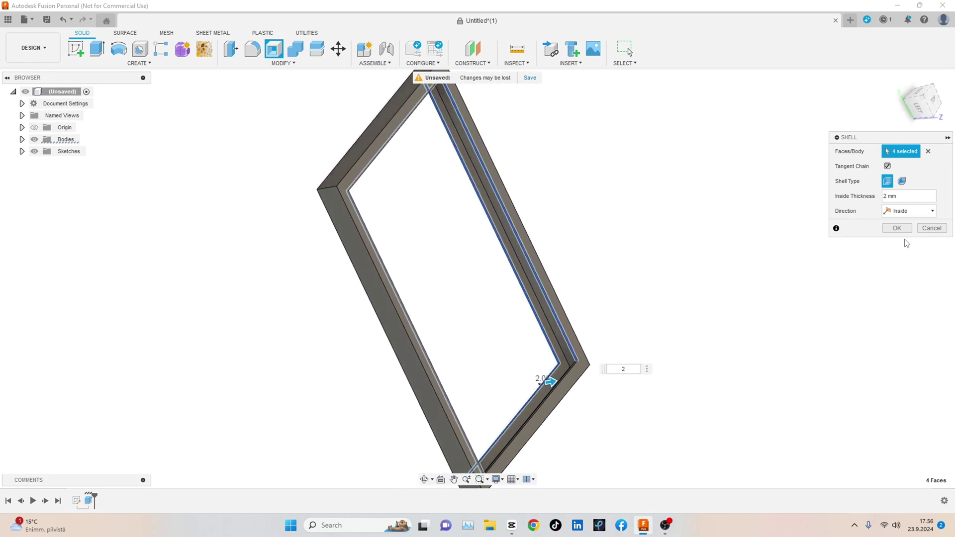
click(896, 228)
mouse_move(899, 238)
shift+middle_down()
mouse_move(824, 284)
mouse_move(344, 261)
shift+middle_up()
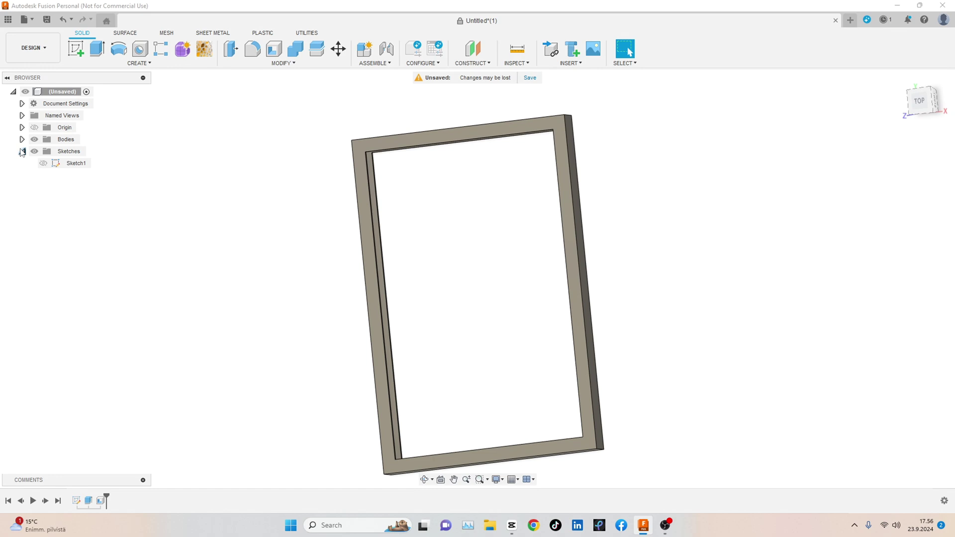
Step: Show Sketch1 and start a Split Body on the frame, using Sketch1 as the splitting tool
click(42, 162)
mouse_move(150, 172)
shift+middle_down()
mouse_move(210, 178)
mouse_move(284, 119)
shift+middle_up()
click(317, 49)
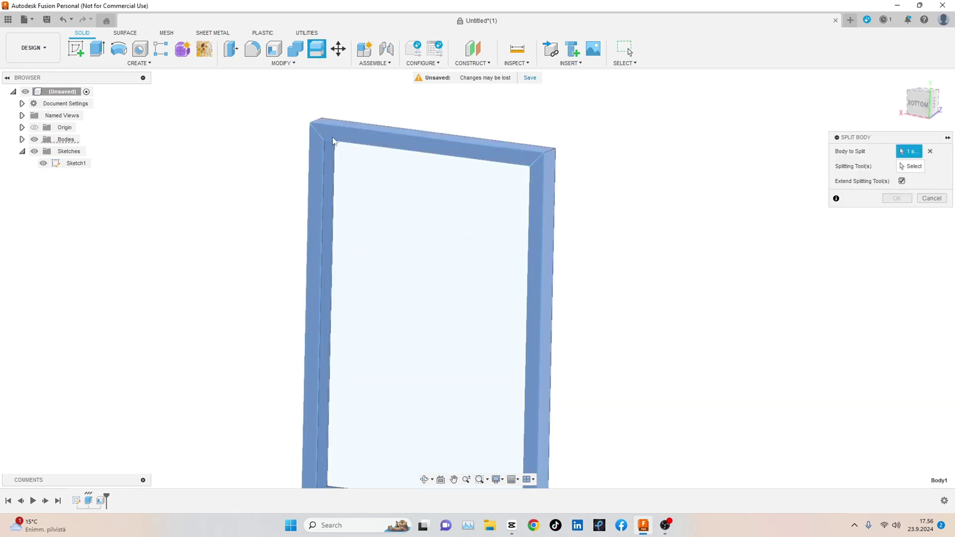
shift+middle_drag(333, 141, 709, 181)
click(303, 147)
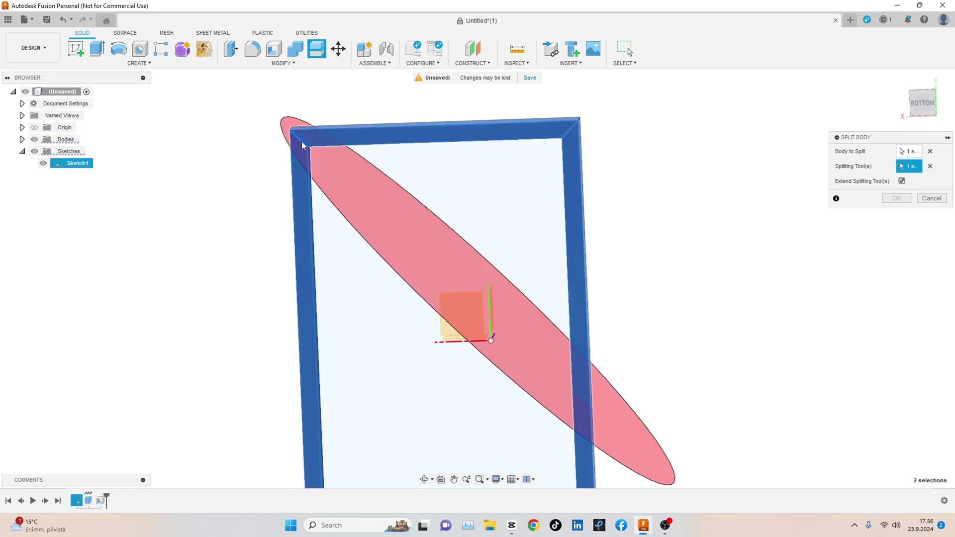